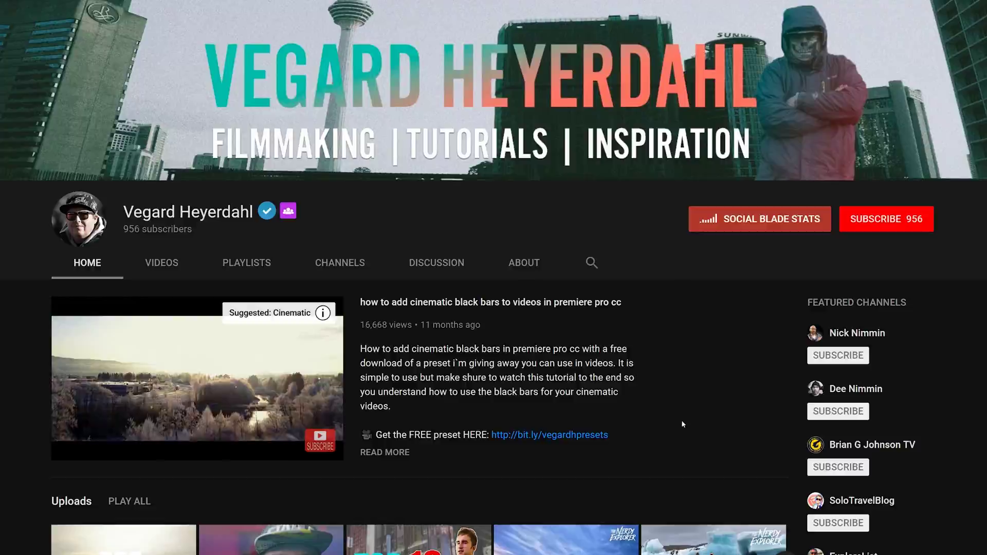
- Subscribe to the filmmaking tutorial channel and turn on the bell for every new video
{"action": "left_click", "coordinate": [900, 226]}
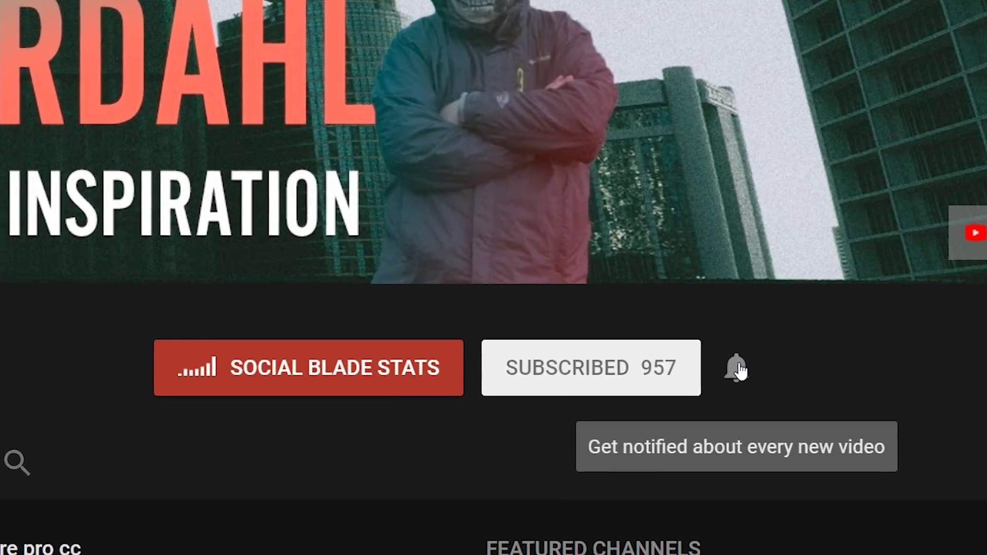
{"action": "left_click", "coordinate": [736, 368]}
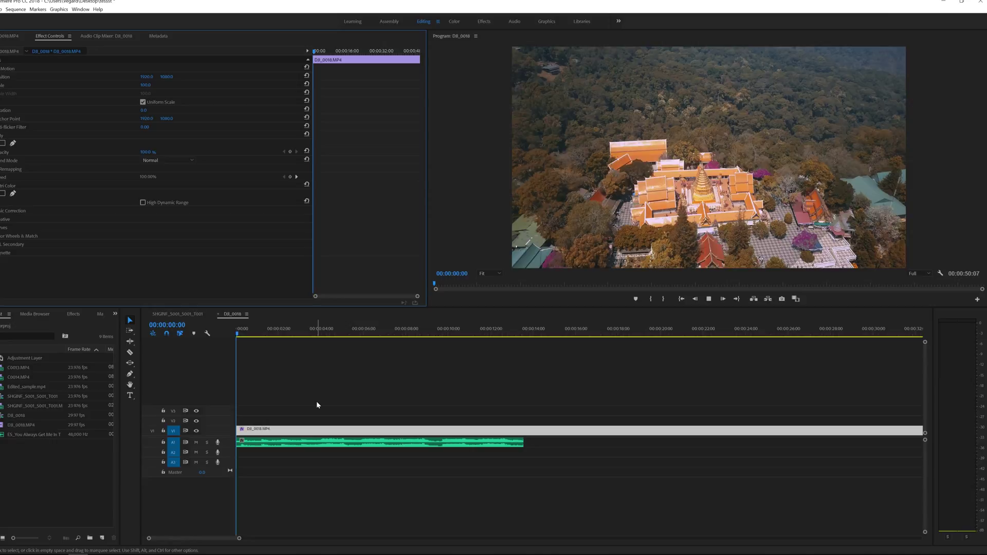
- Play the temple drone sequence with its music, then slightly adjust the audio track height
{"action": "key", "text": "space"}
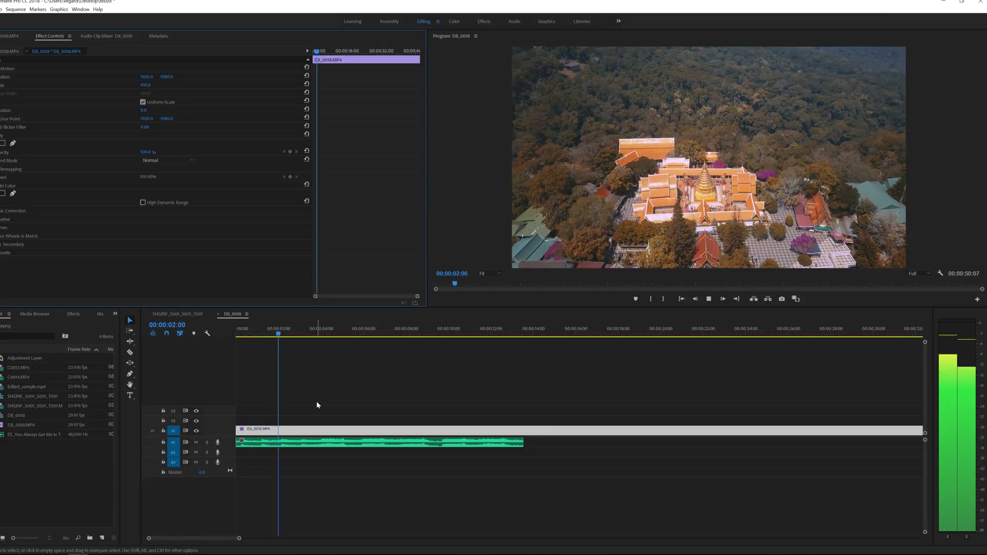
{"action": "left_click_drag", "start_coordinate": [222, 447], "coordinate": [222, 443]}
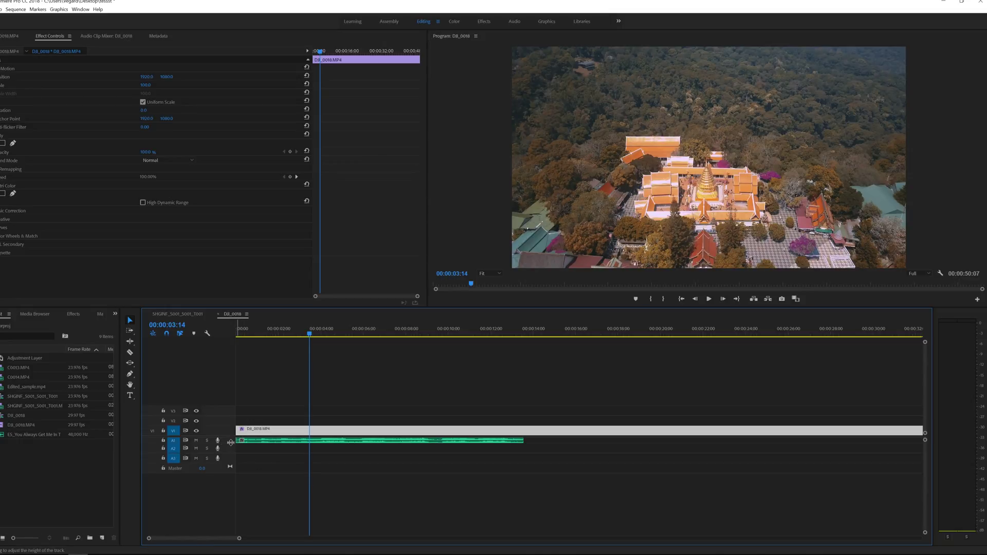
- Expand the A1 track to show the waveform peaks, then briefly preview the opening from the start
{"action": "left_click_drag", "start_coordinate": [230, 443], "coordinate": [221, 472]}
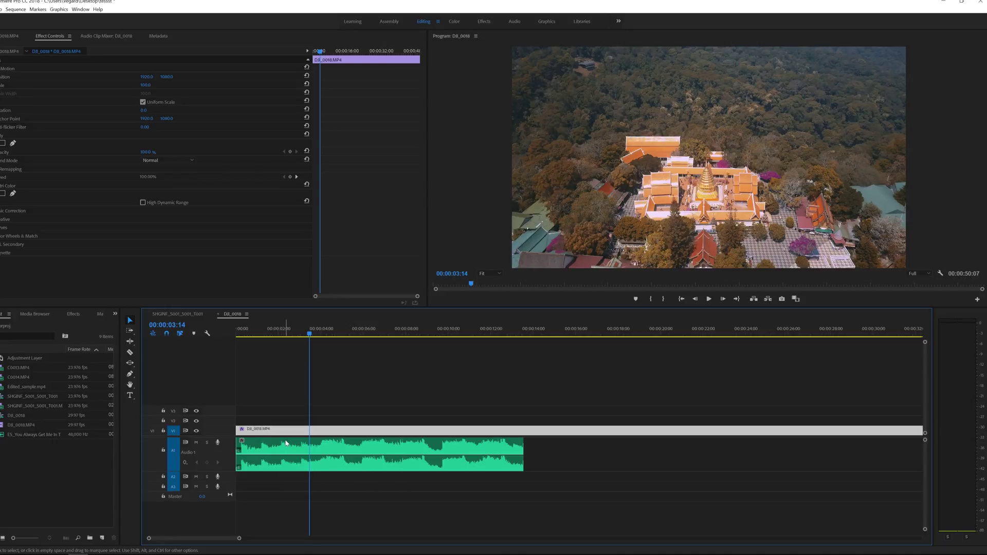
{"action": "left_click", "coordinate": [242, 335]}
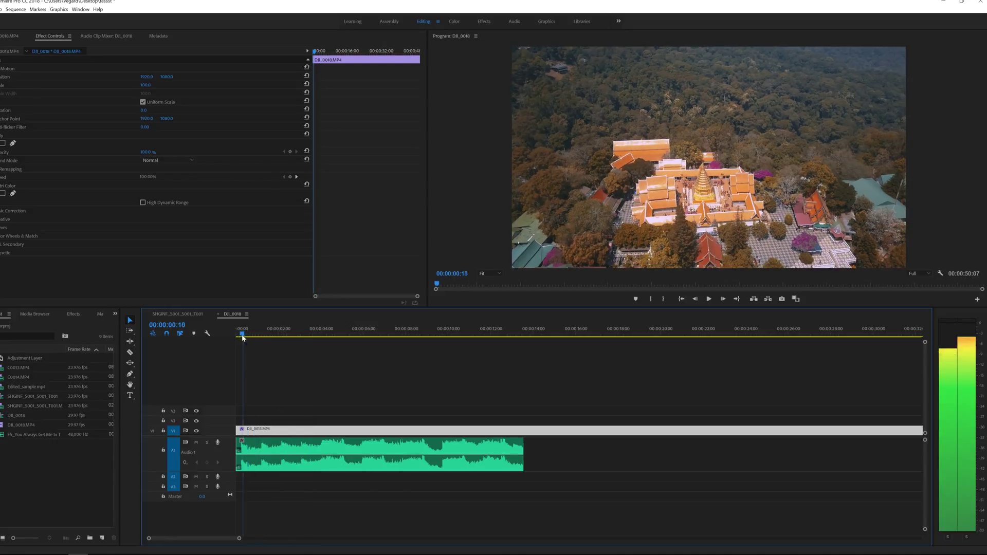
{"action": "left_click", "coordinate": [236, 333]}
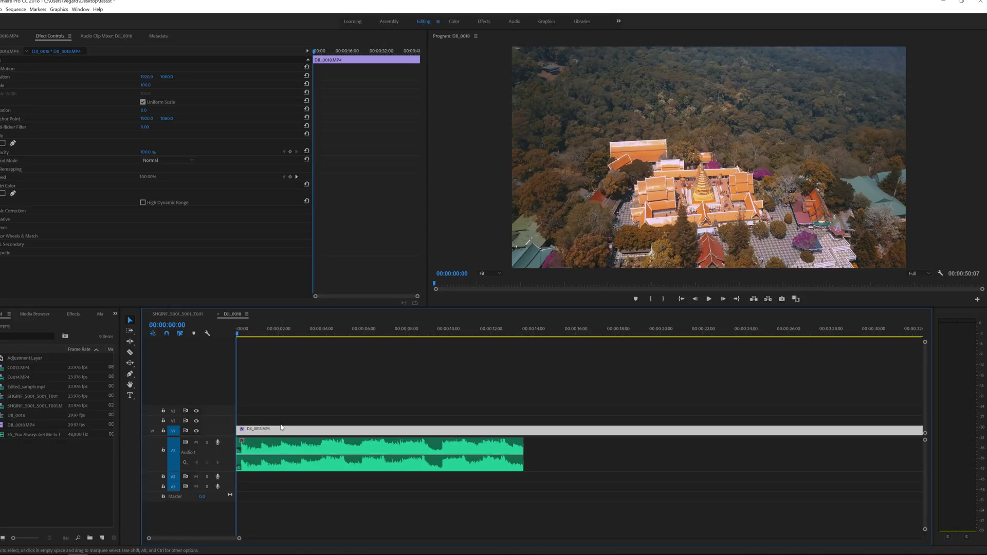
{"action": "key", "text": "space"}
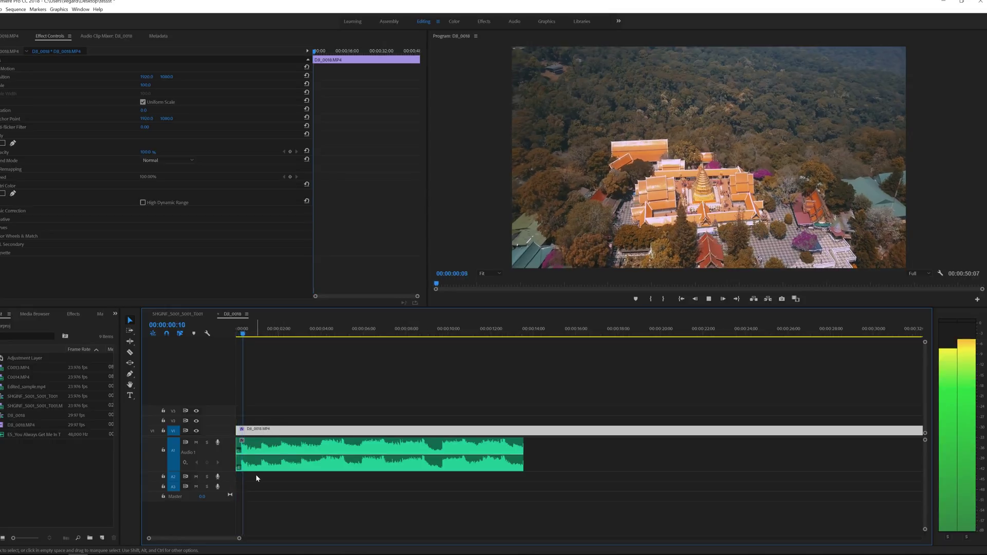
{"action": "key", "text": "space"}
- Zoom into the first seconds and razor-cut the drone clip at 00:00:00:07 and 00:00:02:22
{"action": "left_click_drag", "start_coordinate": [239, 538], "coordinate": [221, 537]}
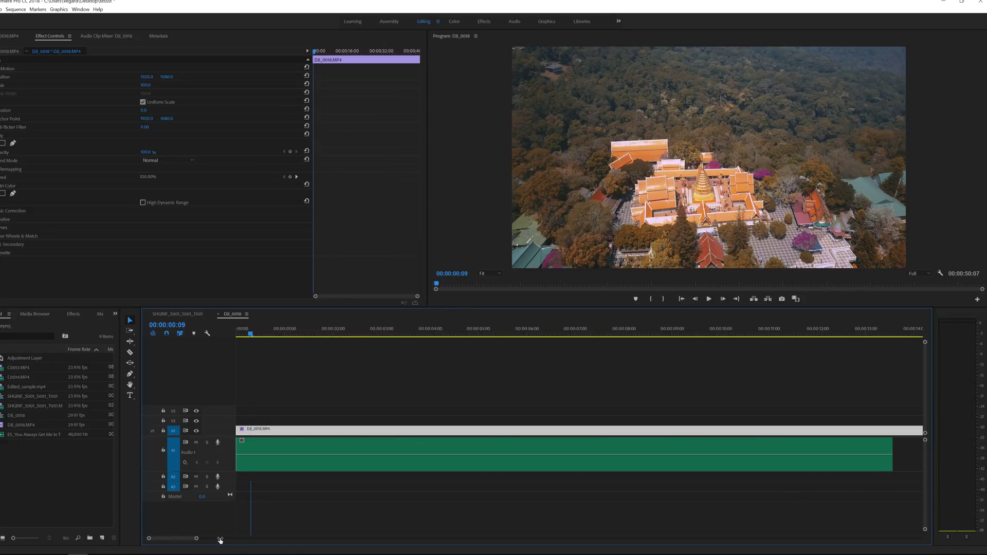
{"action": "left_click", "coordinate": [247, 337]}
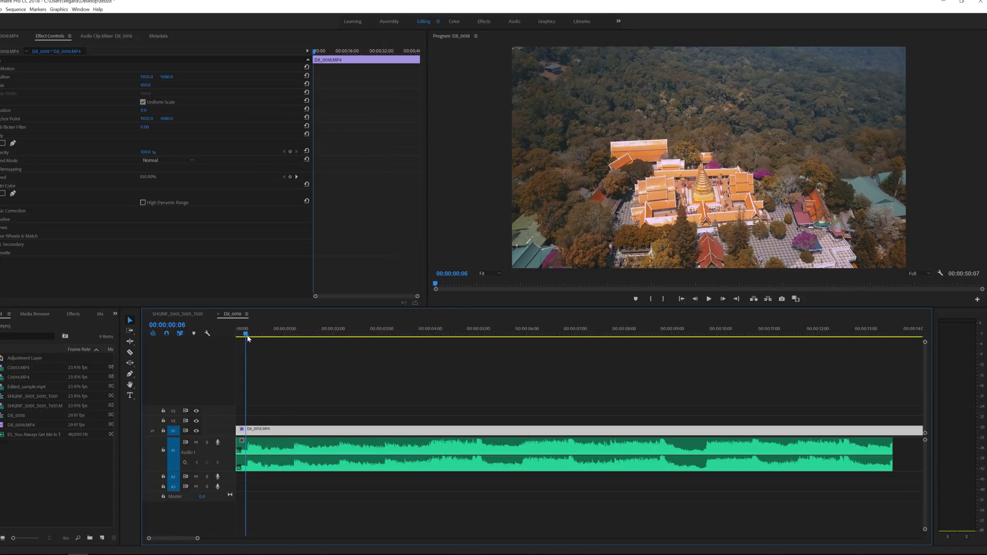
{"action": "left_click_drag", "start_coordinate": [248, 337], "coordinate": [249, 337]}
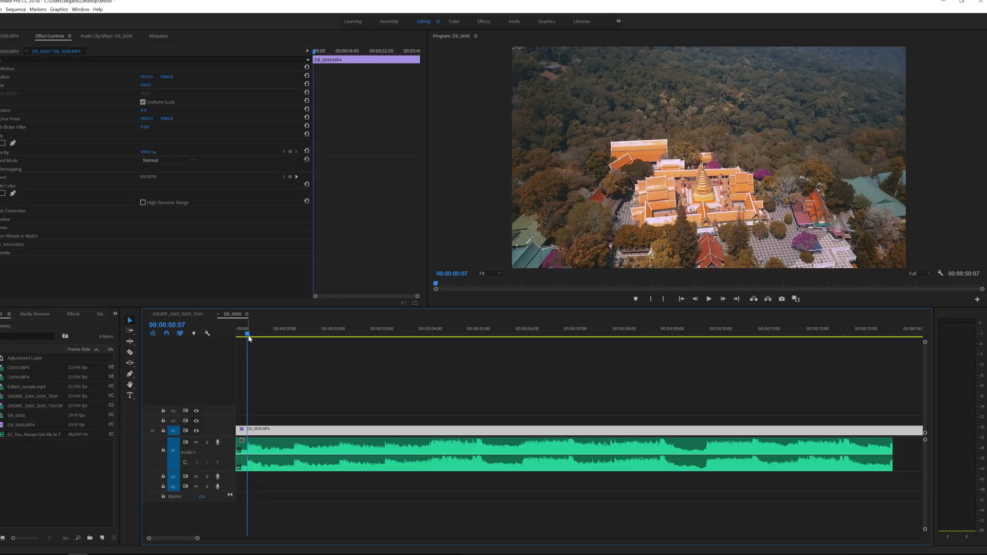
{"action": "key", "text": "c"}
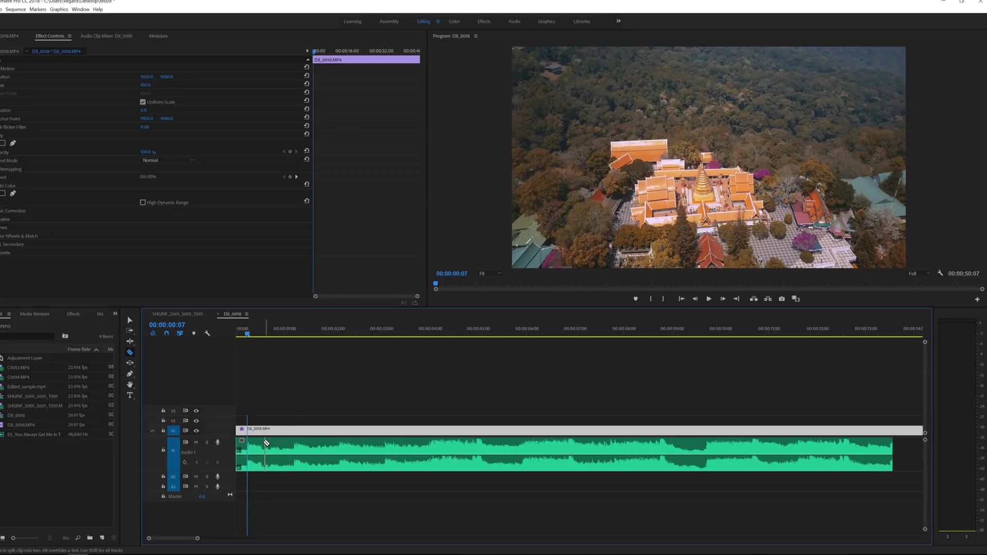
{"action": "left_click", "coordinate": [249, 428]}
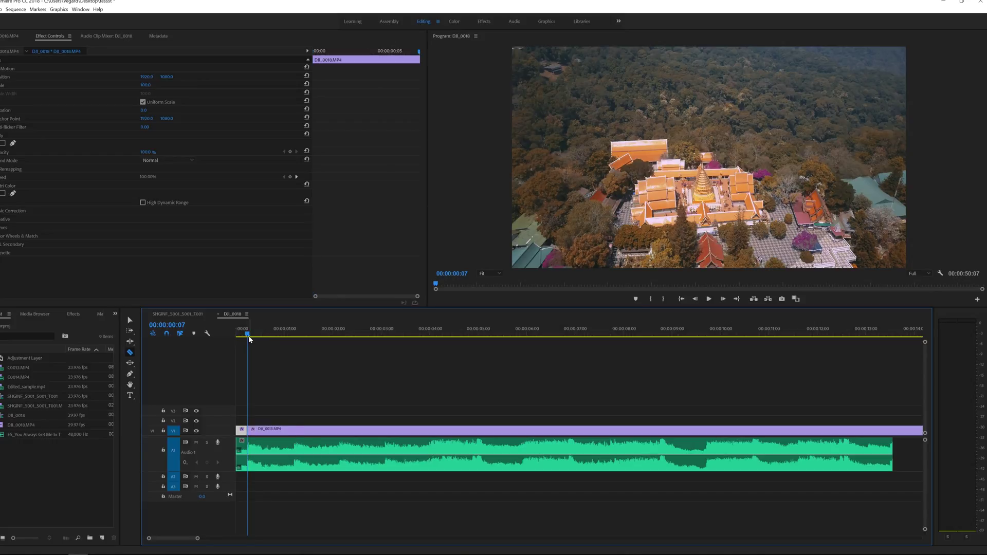
{"action": "left_click_drag", "start_coordinate": [249, 337], "coordinate": [371, 348]}
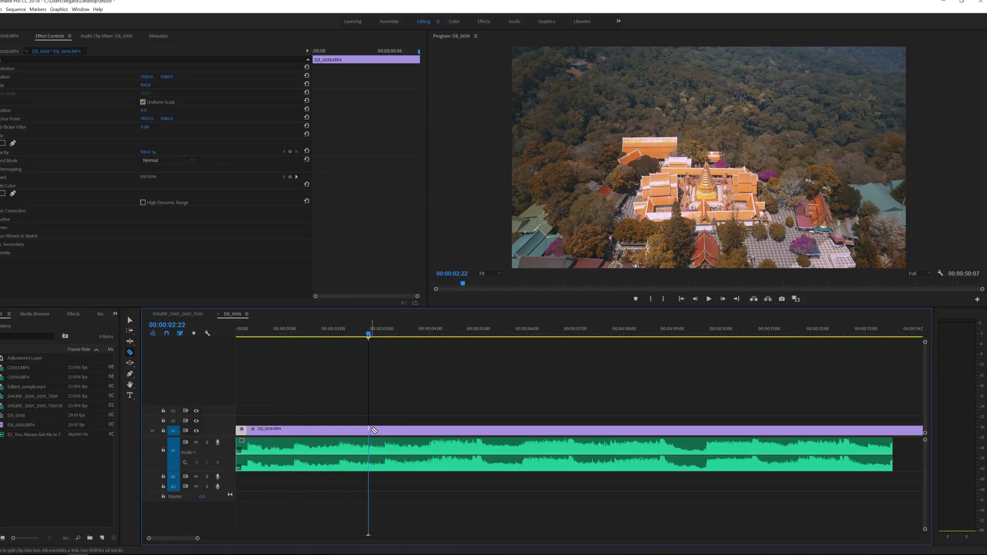
{"action": "left_click", "coordinate": [375, 431]}
- Delete the piece between the cuts and close the gap, shortening the sequence to 00:00:47:22
{"action": "key", "text": "v"}
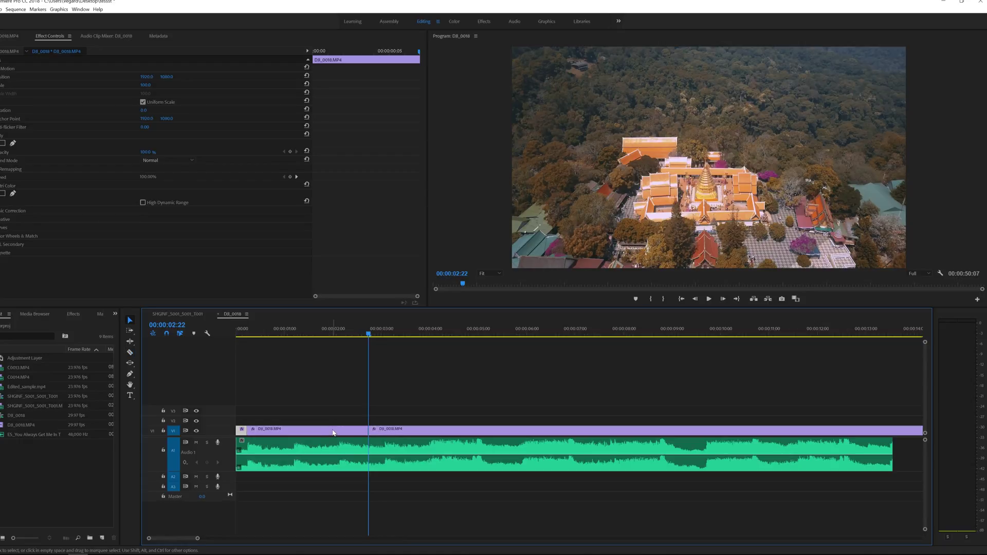
{"action": "left_click", "coordinate": [333, 432]}
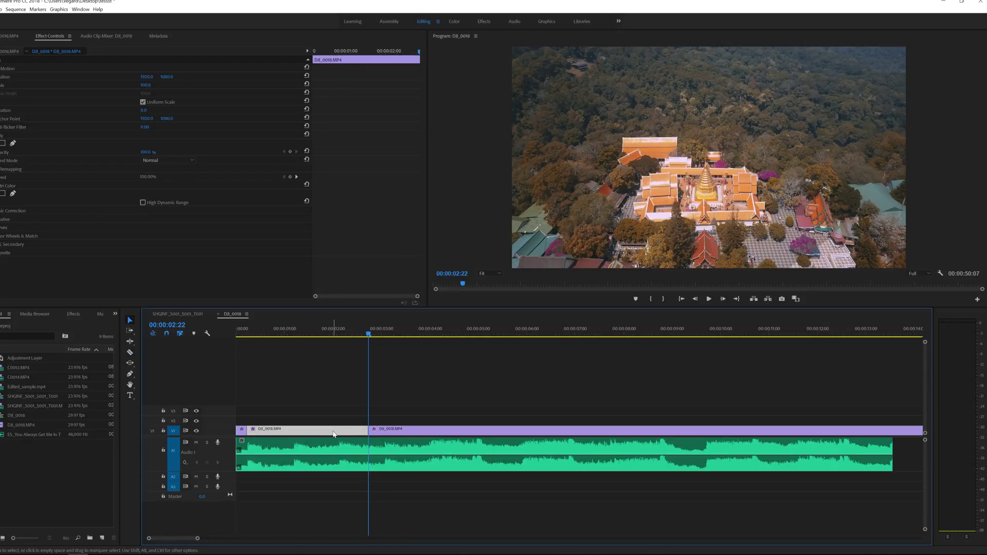
{"action": "key", "text": "Delete"}
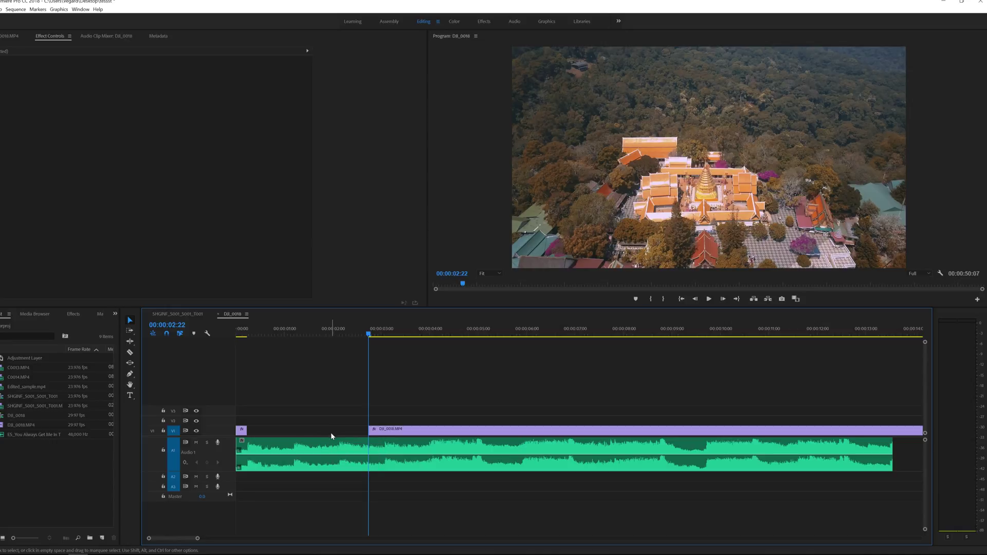
{"action": "left_click", "coordinate": [305, 434]}
{"action": "key", "text": "Delete"}
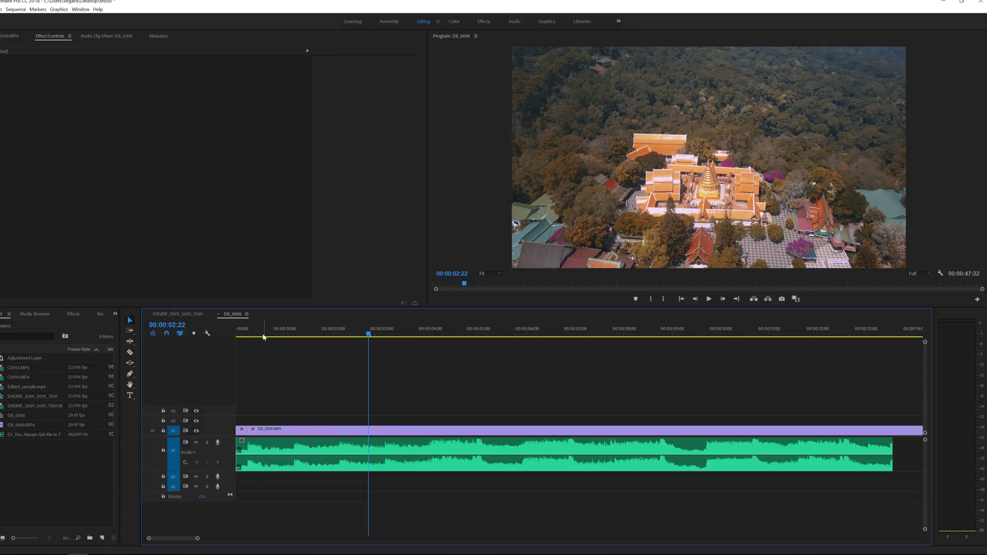
{"action": "left_click_drag", "start_coordinate": [264, 335], "coordinate": [235, 340]}
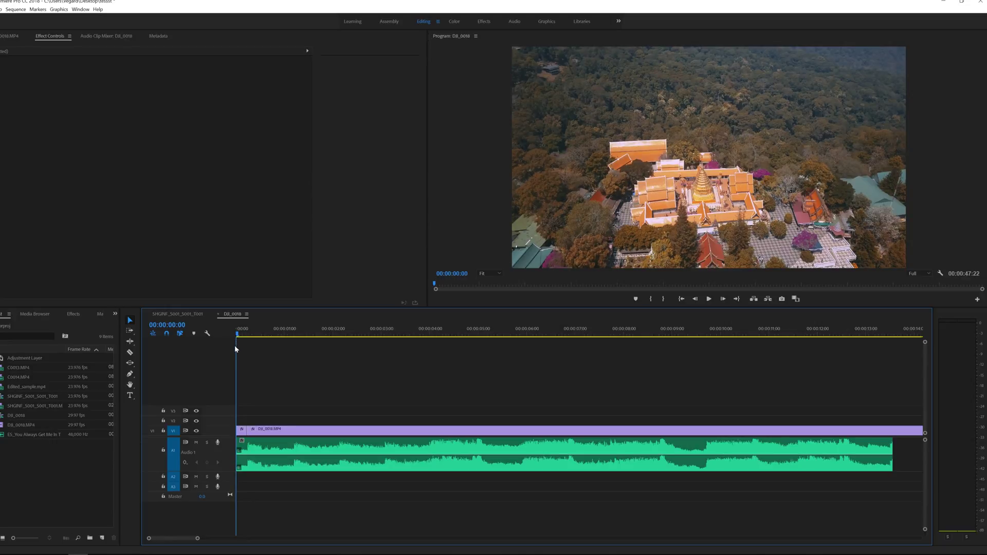
- Replay the edited opening and stop the playhead at 00:00:01:06
{"action": "key", "text": "space"}
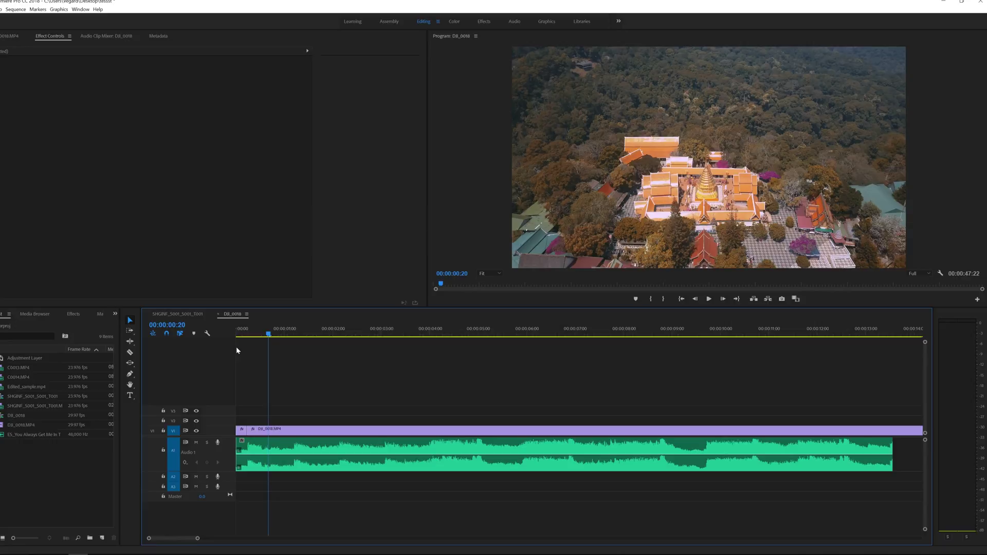
{"action": "left_click_drag", "start_coordinate": [247, 340], "coordinate": [253, 335]}
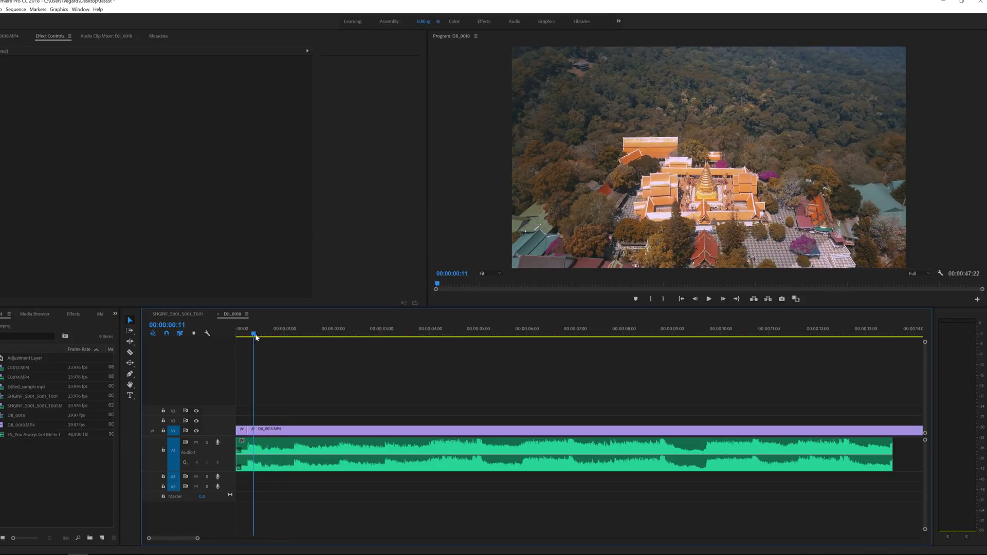
{"action": "key", "text": "space"}
{"action": "key", "text": "space"}
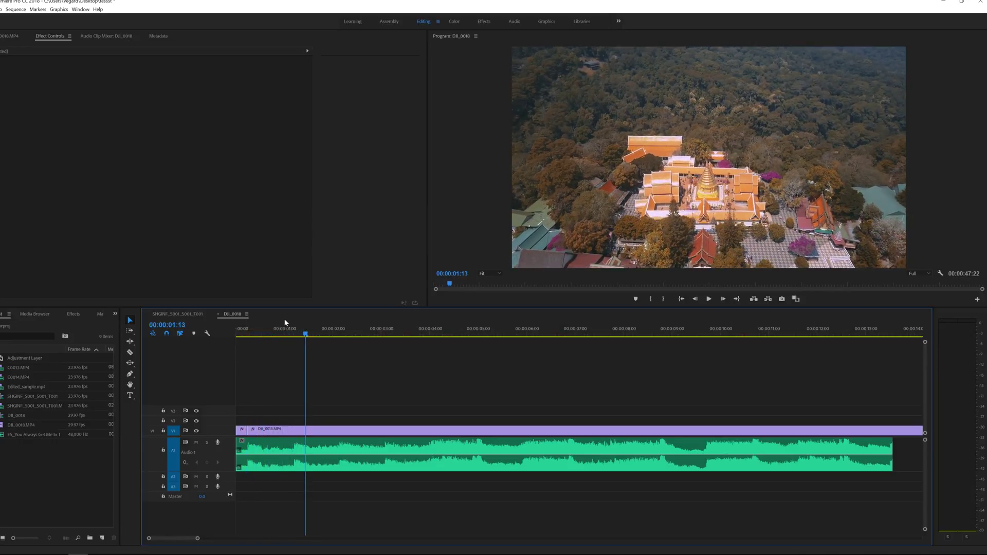
{"action": "left_click", "coordinate": [296, 334]}
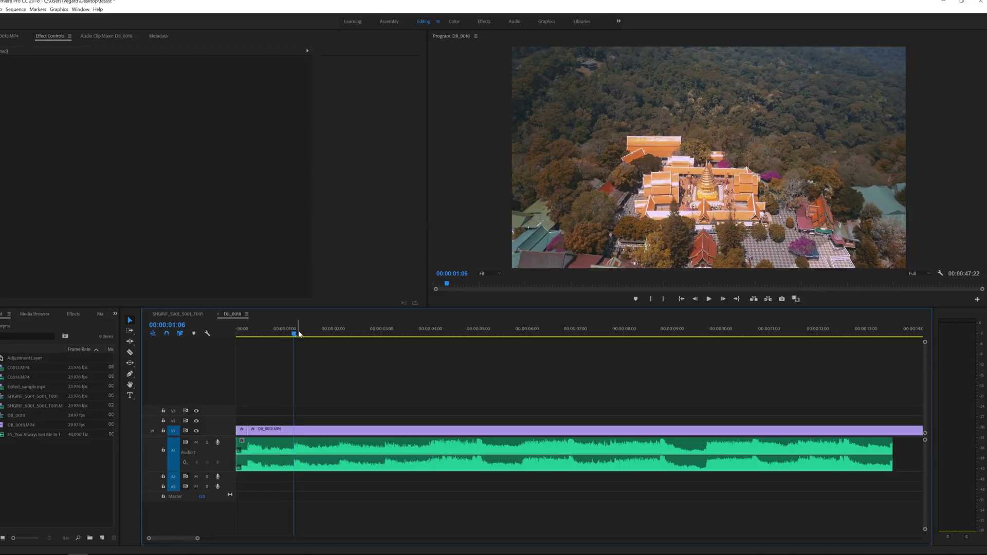
- Cut the clip at 00:00:01:06 and 00:00:02:19 and ripple-delete the piece between them
{"action": "key", "text": "c"}
{"action": "left_click", "coordinate": [295, 429]}
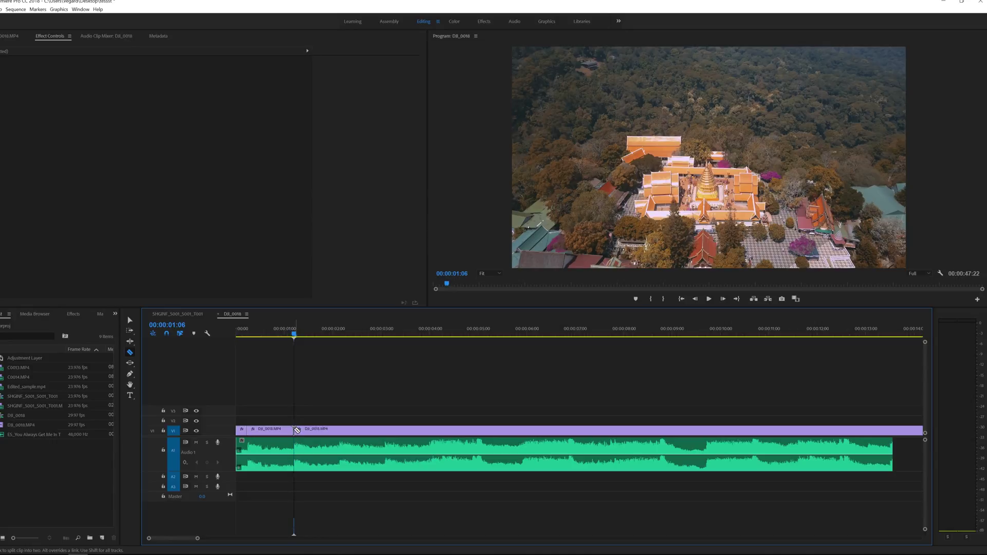
{"action": "left_click_drag", "start_coordinate": [315, 334], "coordinate": [368, 342]}
{"action": "left_click", "coordinate": [365, 428]}
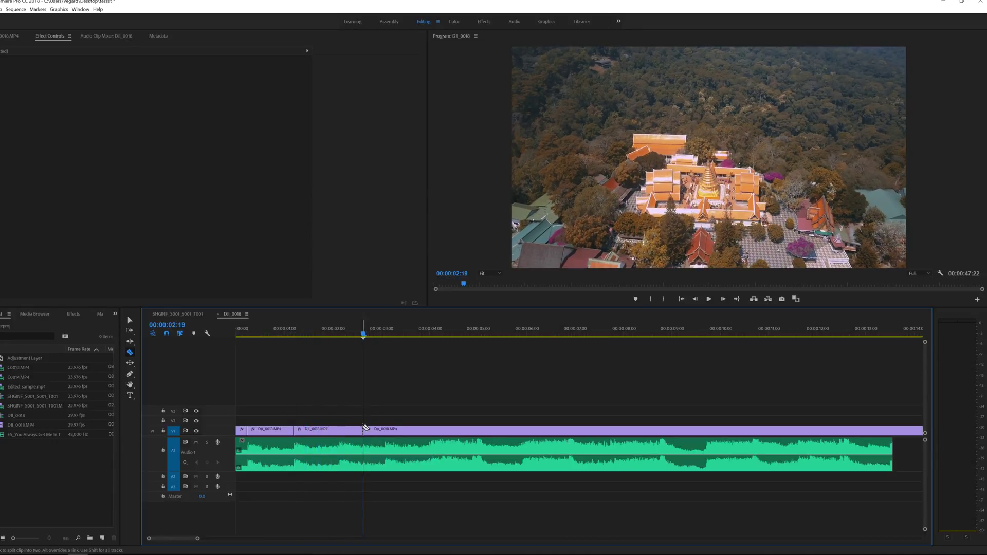
{"action": "key", "text": "v"}
{"action": "left_click", "coordinate": [335, 430]}
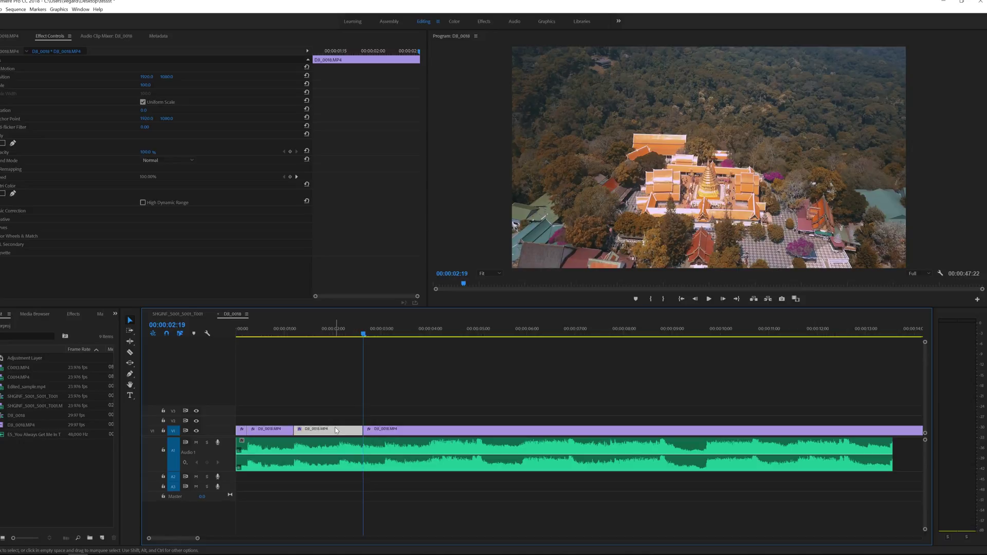
{"action": "key", "text": "shift+Delete"}
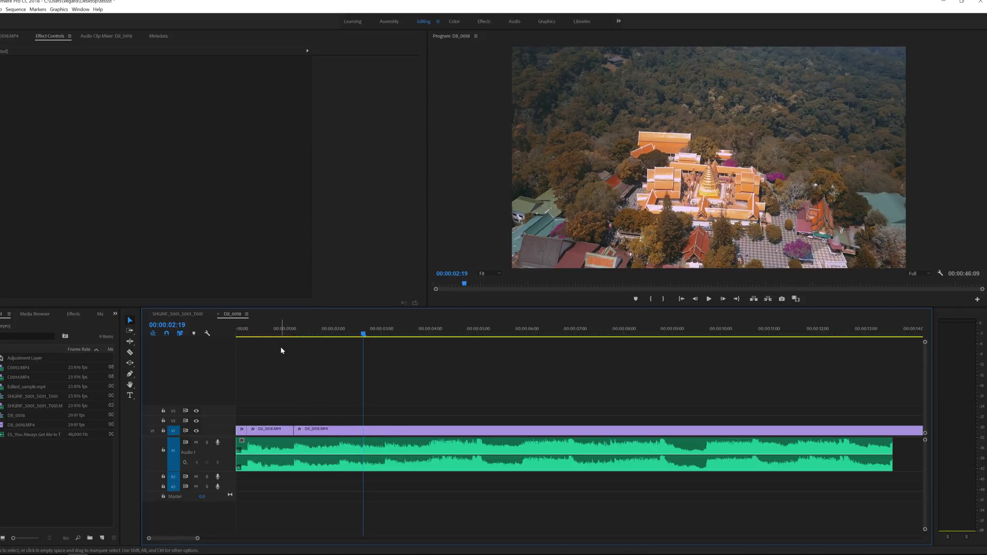
- Split at the next beat and at 00:00:03:07, delete that piece and close its gap
{"action": "left_click", "coordinate": [291, 333]}
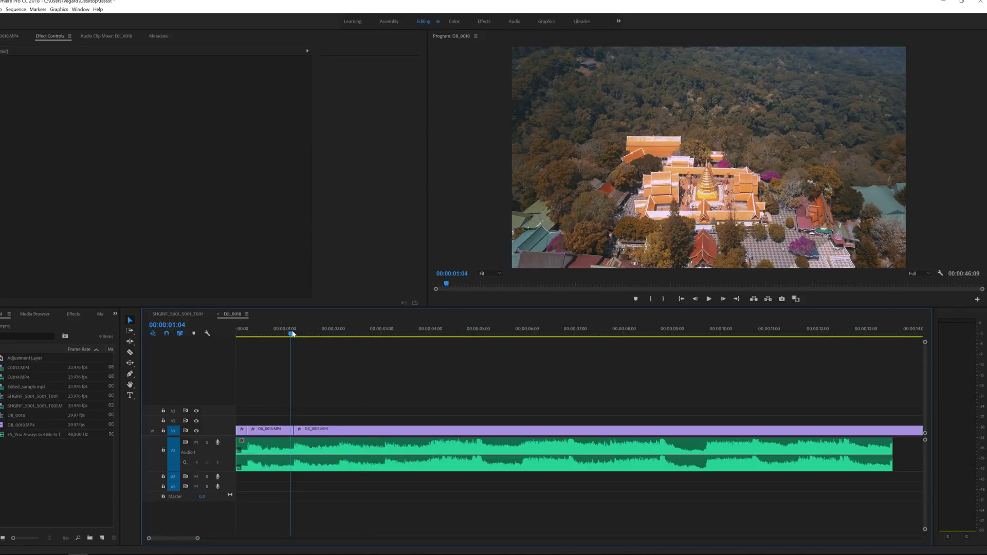
{"action": "left_click_drag", "start_coordinate": [291, 333], "coordinate": [338, 344]}
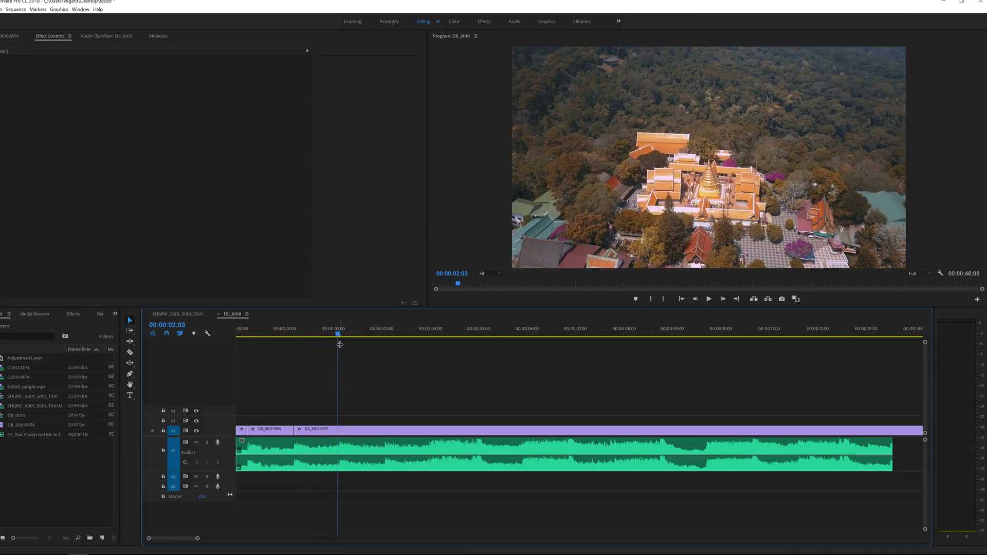
{"action": "key", "text": "c"}
{"action": "left_click", "coordinate": [339, 429]}
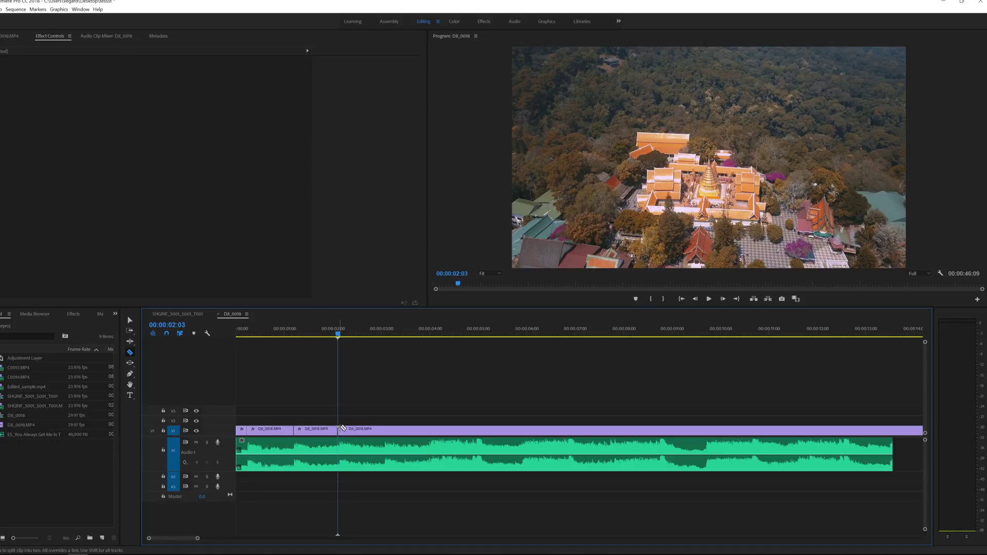
{"action": "left_click_drag", "start_coordinate": [339, 332], "coordinate": [393, 335]}
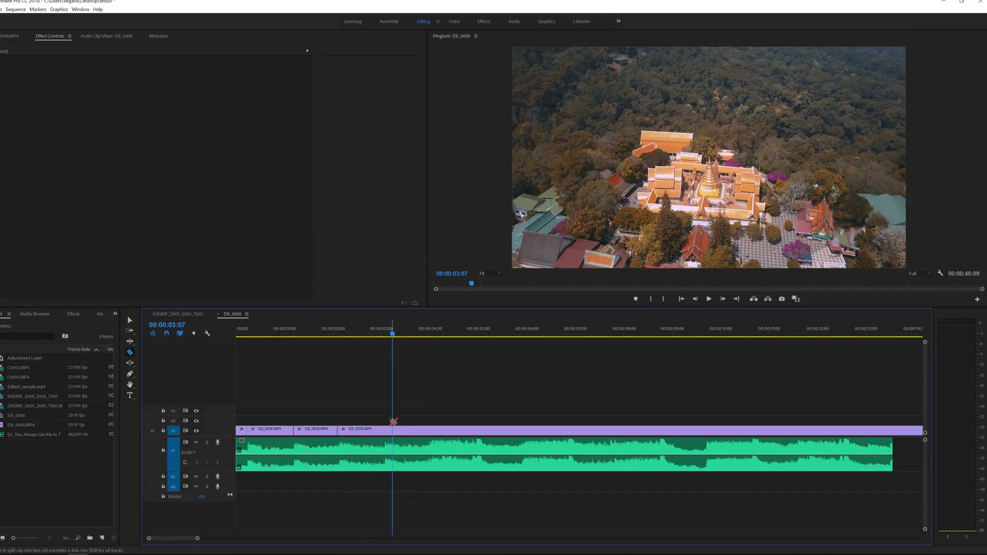
{"action": "left_click", "coordinate": [394, 428]}
{"action": "key", "text": "v"}
{"action": "left_click", "coordinate": [387, 430]}
{"action": "key", "text": "Delete"}
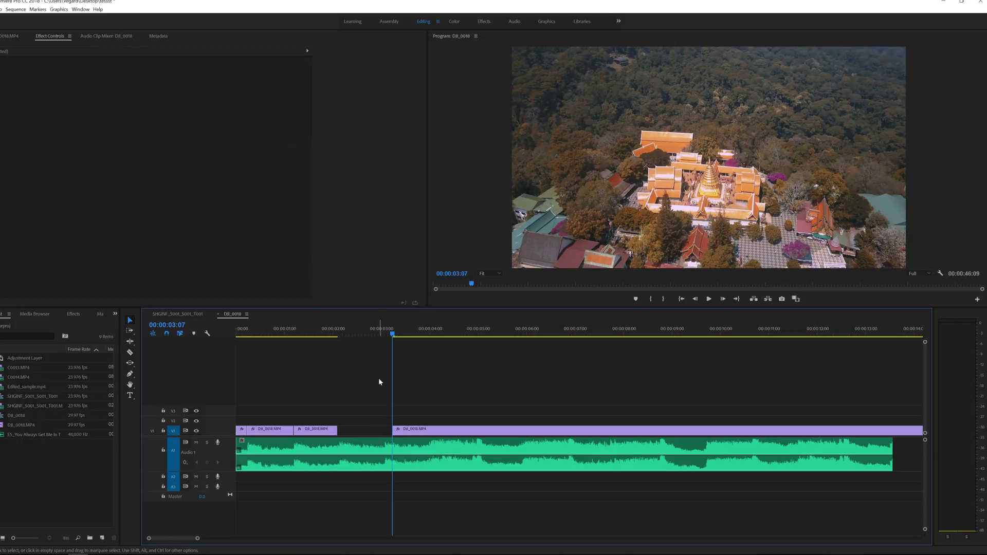
{"action": "left_click", "coordinate": [359, 435]}
{"action": "key", "text": "Delete"}
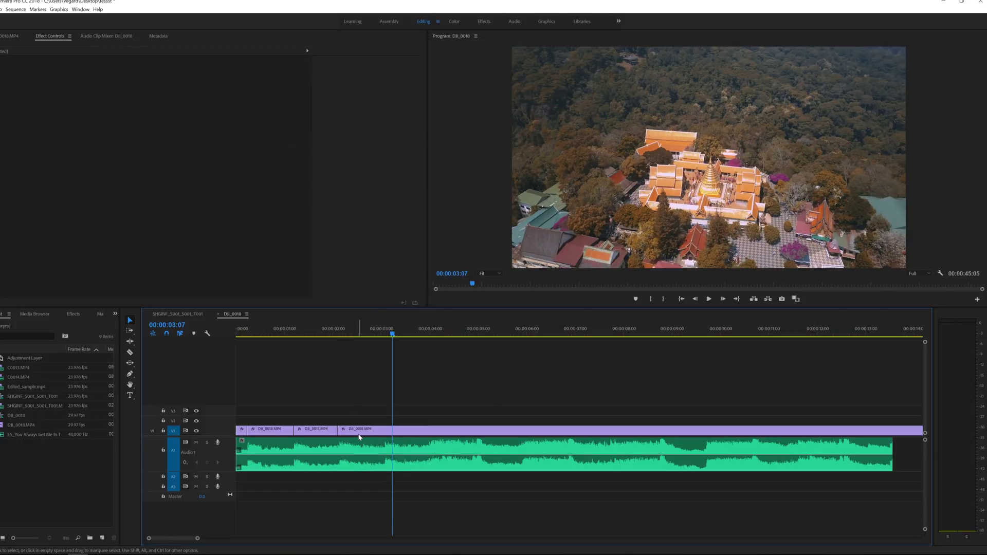
- Cut at 00:00:02:27 and 00:00:04:19, delete the piece between and close the gap
{"action": "left_click_drag", "start_coordinate": [356, 333], "coordinate": [386, 340]}
{"action": "key", "text": "c"}
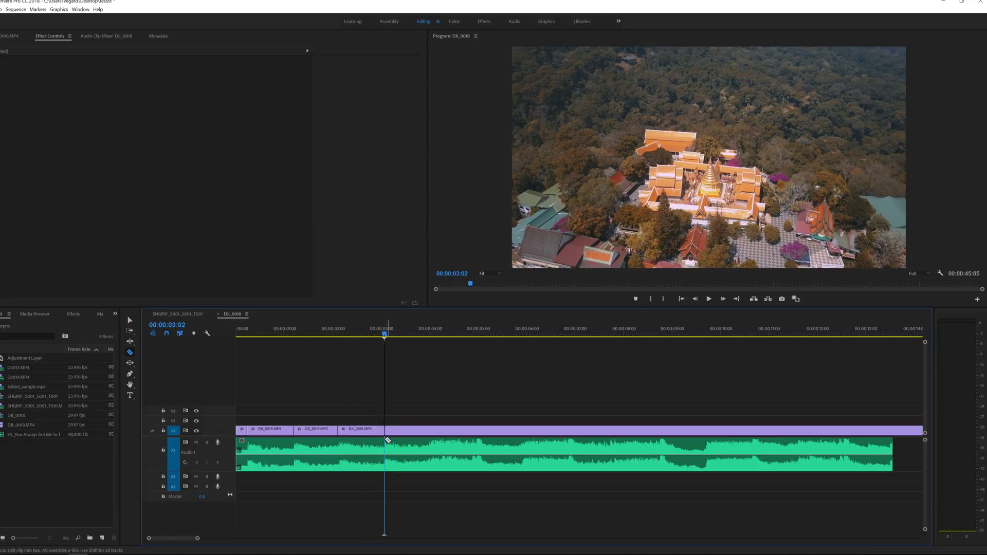
{"action": "left_click", "coordinate": [389, 431]}
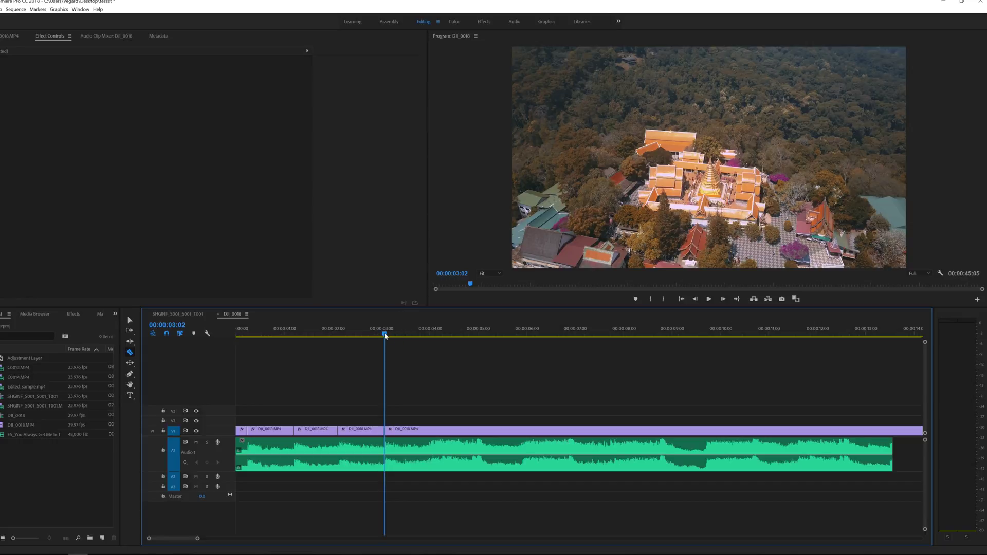
{"action": "left_click", "coordinate": [401, 338]}
{"action": "left_click_drag", "start_coordinate": [402, 340], "coordinate": [462, 353]}
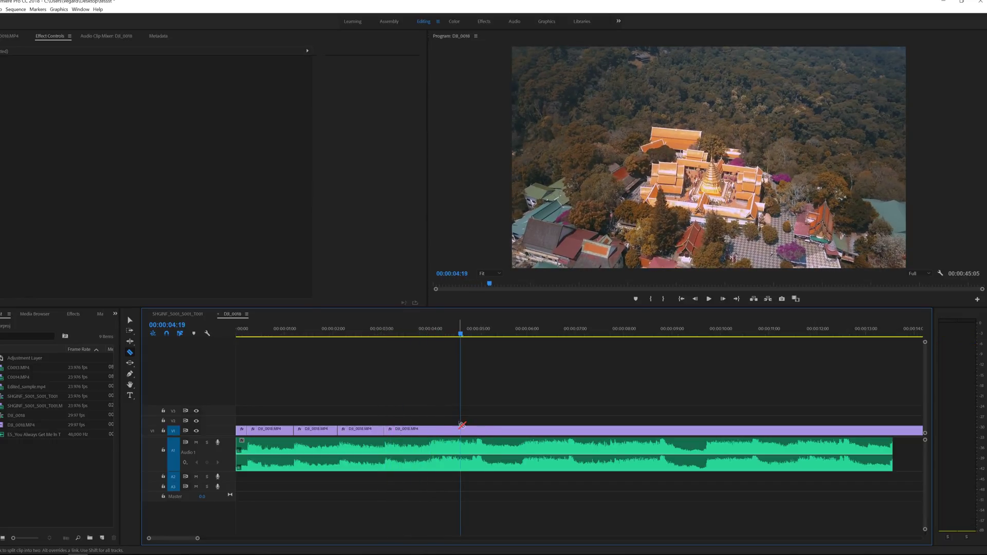
{"action": "left_click", "coordinate": [462, 430]}
{"action": "key", "text": "v"}
{"action": "left_click", "coordinate": [449, 431]}
{"action": "key", "text": "Delete"}
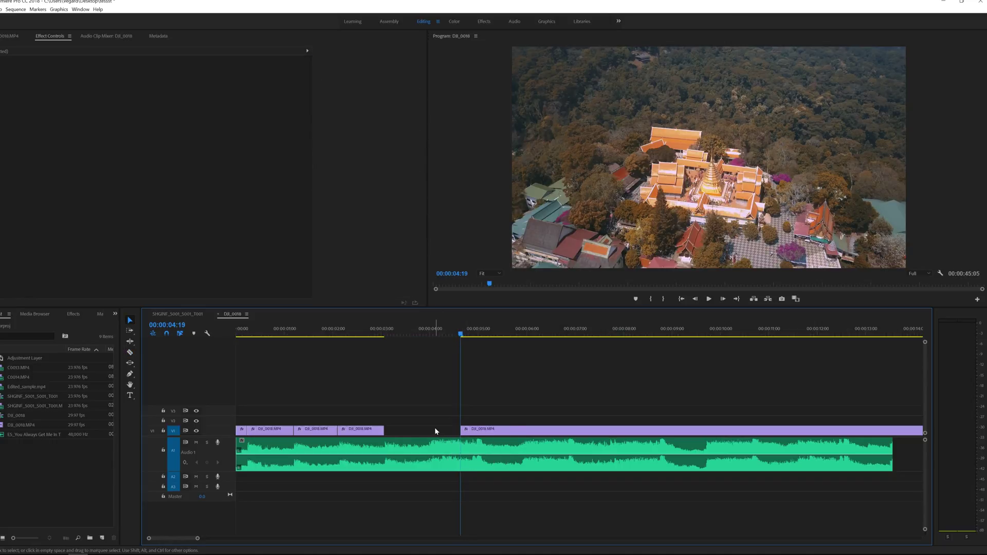
{"action": "left_click", "coordinate": [433, 429]}
{"action": "key", "text": "Delete"}
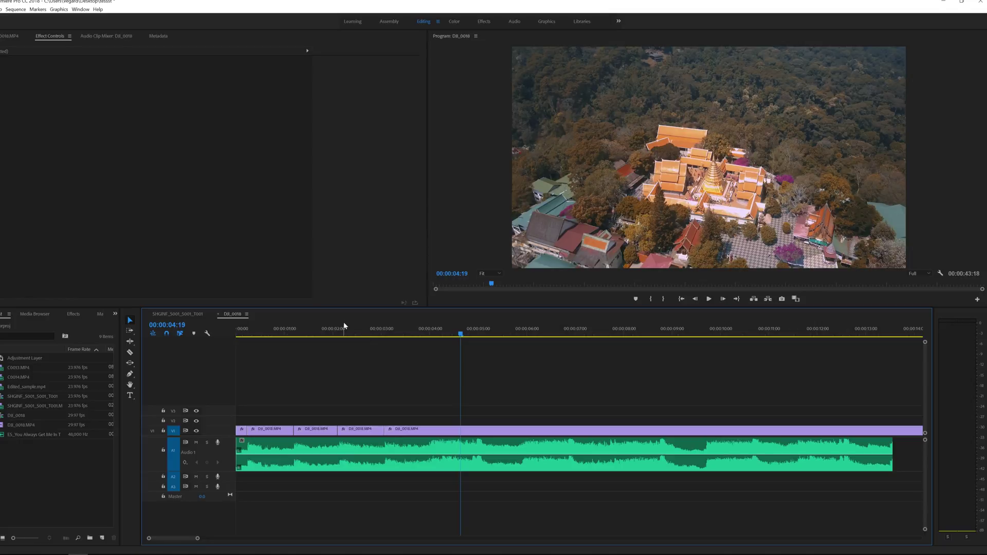
{"action": "key", "text": "Home"}
{"action": "key", "text": "space"}
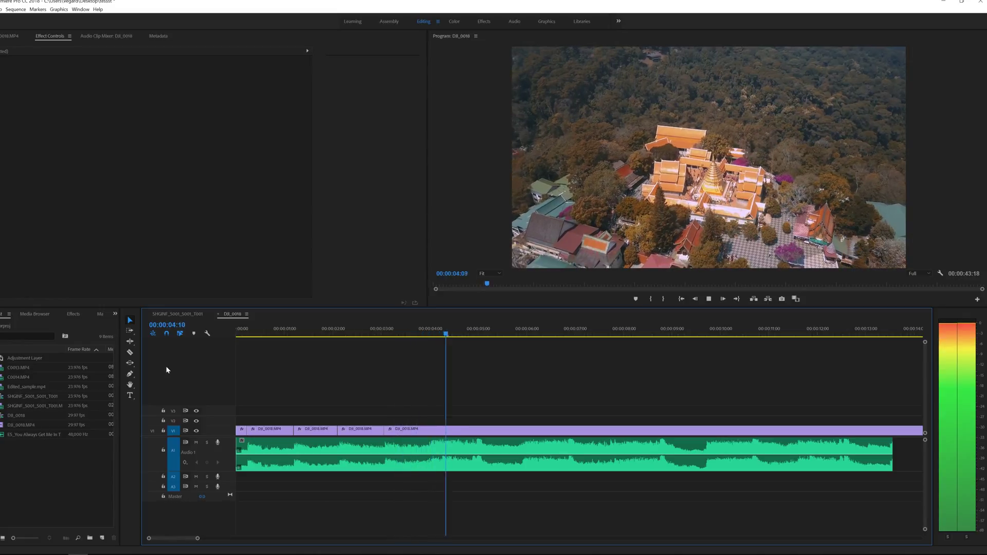
{"action": "key", "text": "space"}
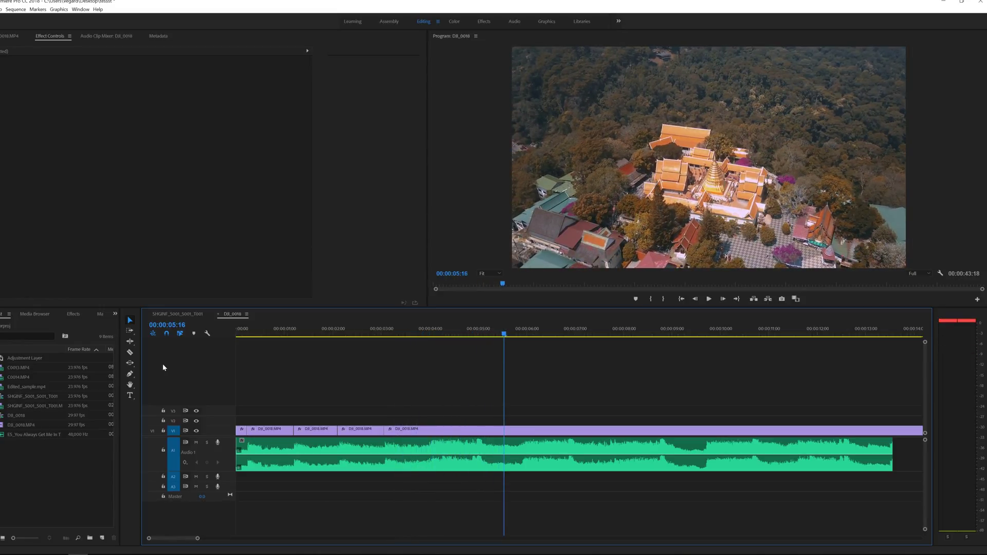
{"action": "left_click", "coordinate": [424, 329]}
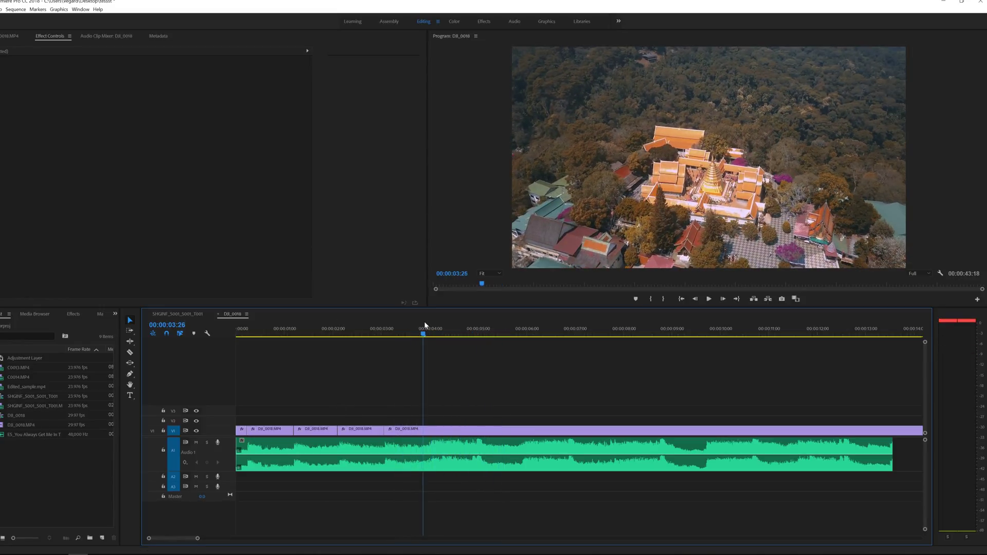
{"action": "key", "text": "space"}
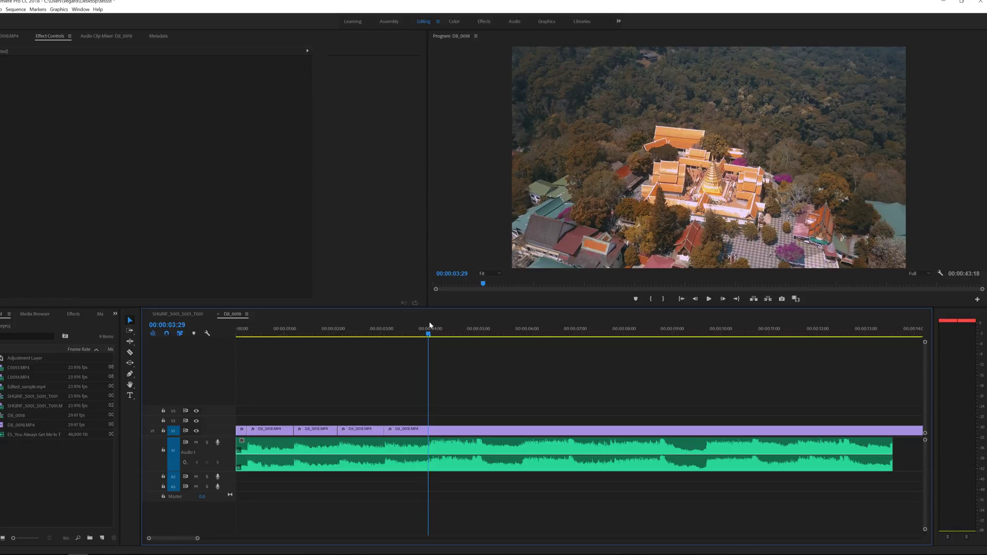
{"action": "key", "text": "c"}
- Cut V1 at 00:00:04:00 and 00:00:10:11, then select the long clip between the cuts
{"action": "left_click", "coordinate": [431, 429]}
{"action": "left_click", "coordinate": [431, 333]}
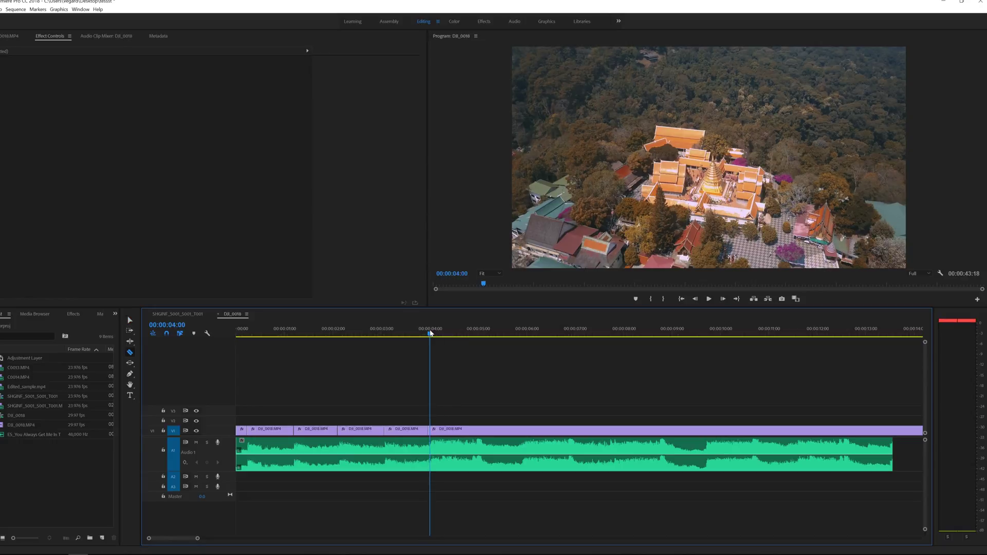
{"action": "left_click_drag", "start_coordinate": [431, 333], "coordinate": [738, 341]}
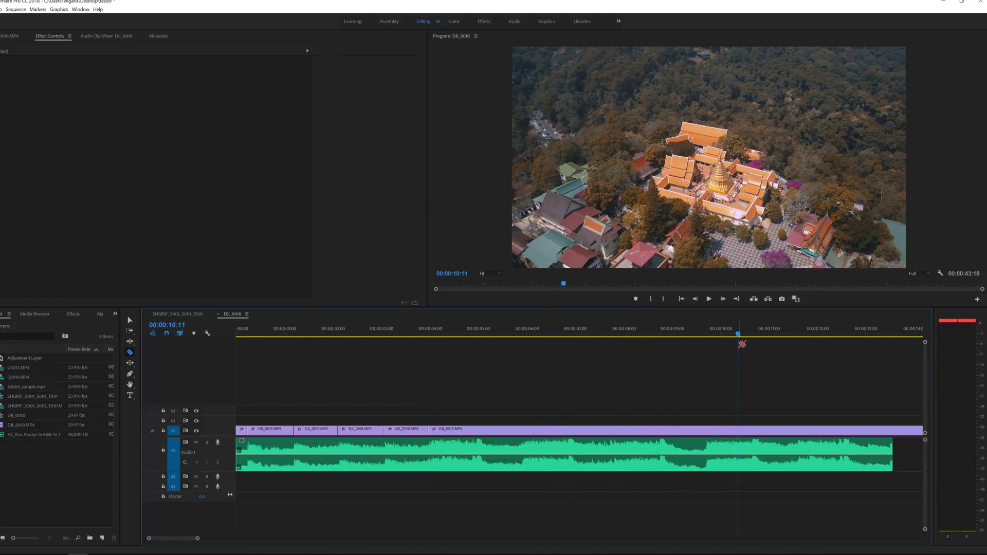
{"action": "left_click", "coordinate": [743, 431]}
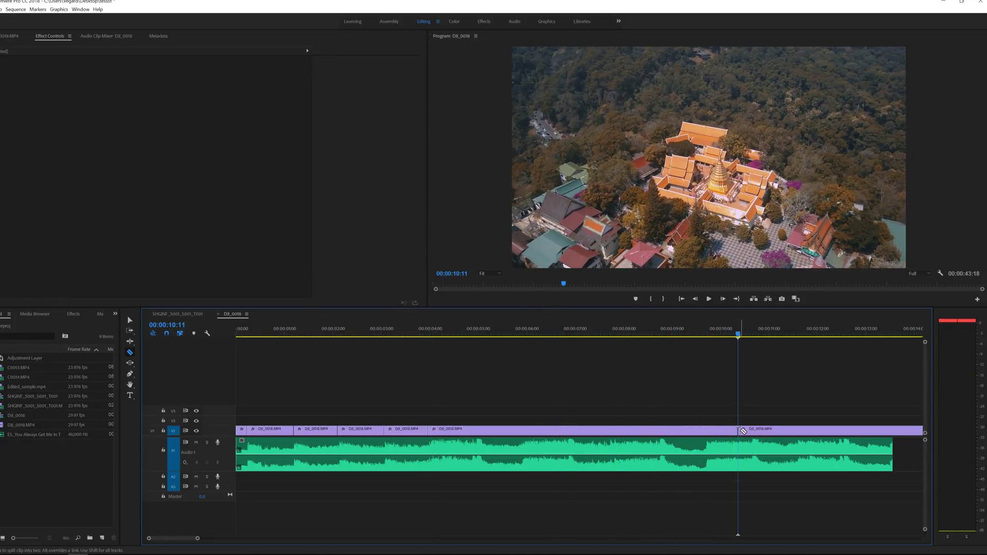
{"action": "key", "text": "v"}
{"action": "left_click", "coordinate": [630, 433]}
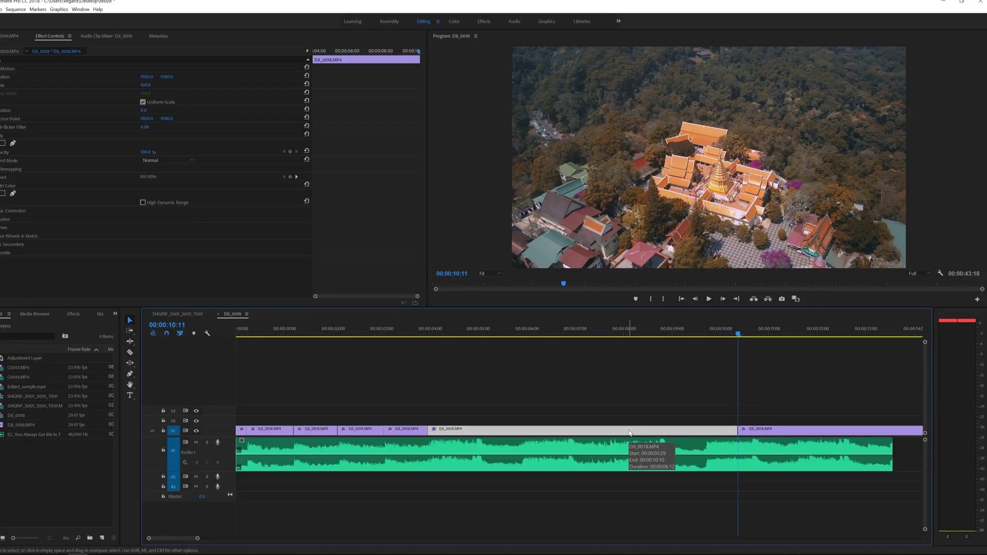
- Rate-stretch the middle clip much shorter and close the gap, shortening the sequence to 00:00:37:11
{"action": "key", "text": "r"}
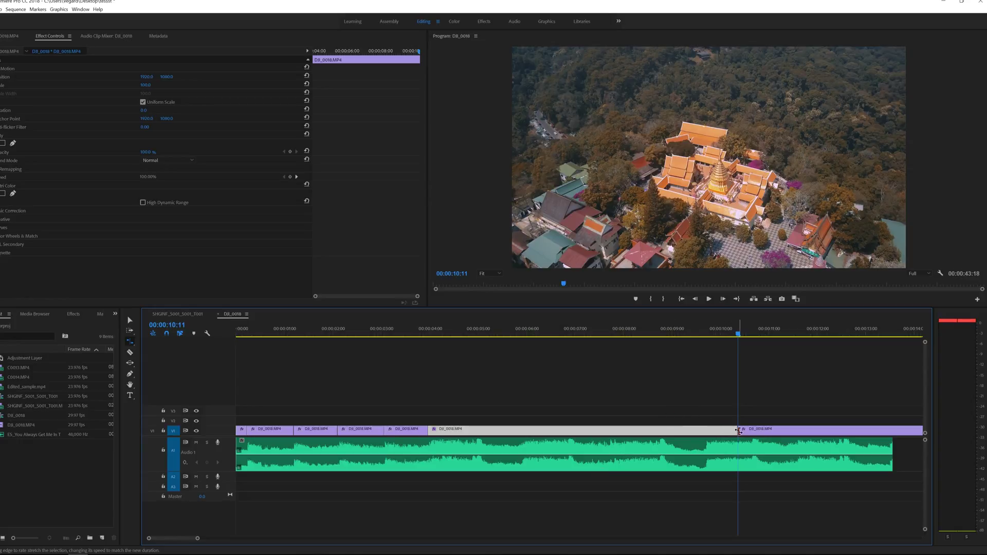
{"action": "left_click_drag", "start_coordinate": [736, 430], "coordinate": [434, 426]}
{"action": "key", "text": "v"}
{"action": "left_click", "coordinate": [462, 433]}
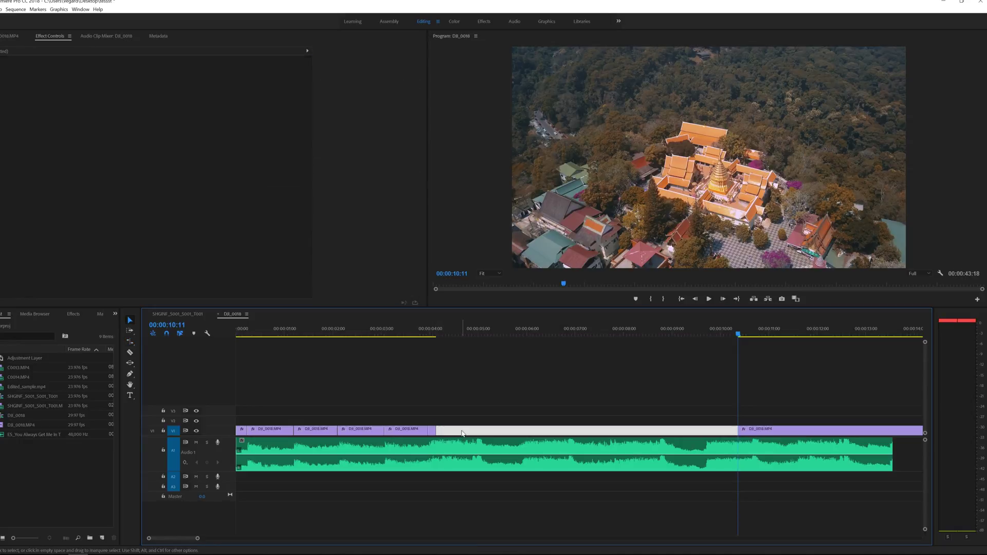
{"action": "key", "text": "Delete"}
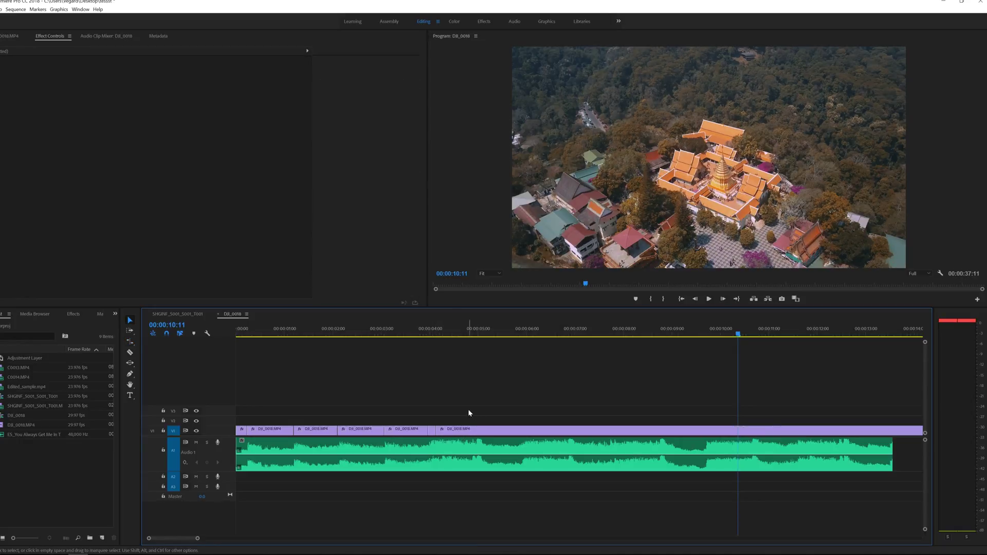
{"action": "left_click", "coordinate": [412, 331]}
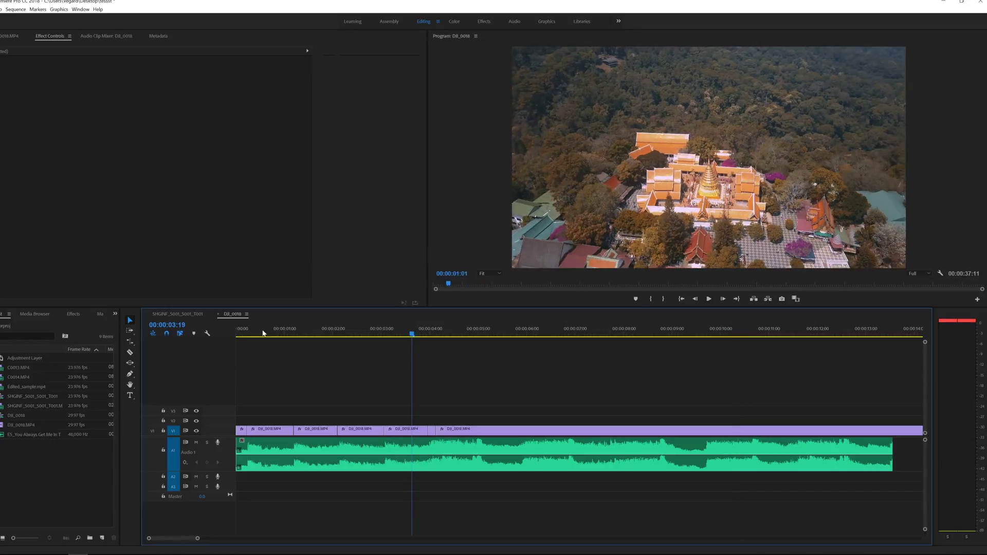
{"action": "key", "text": "Home"}
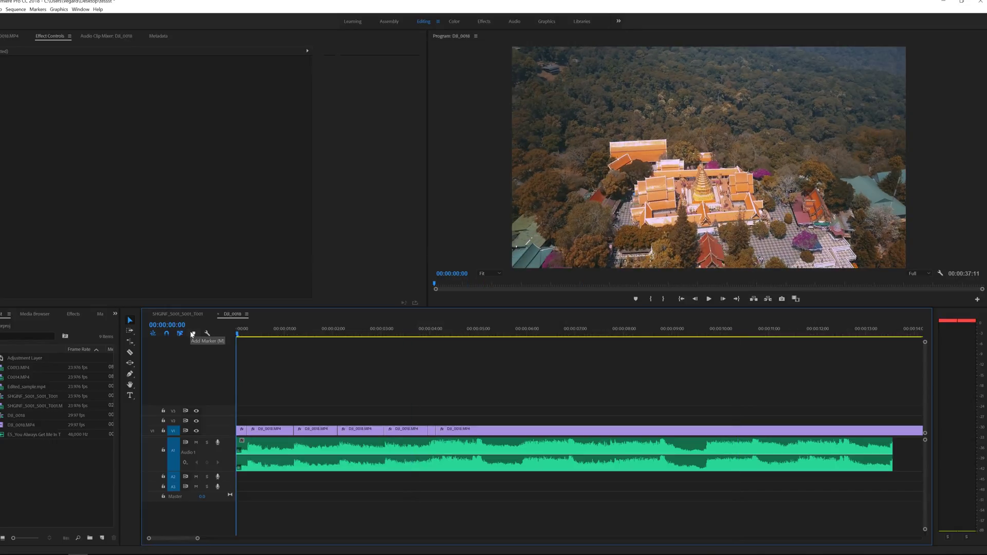
{"action": "key", "text": "space"}
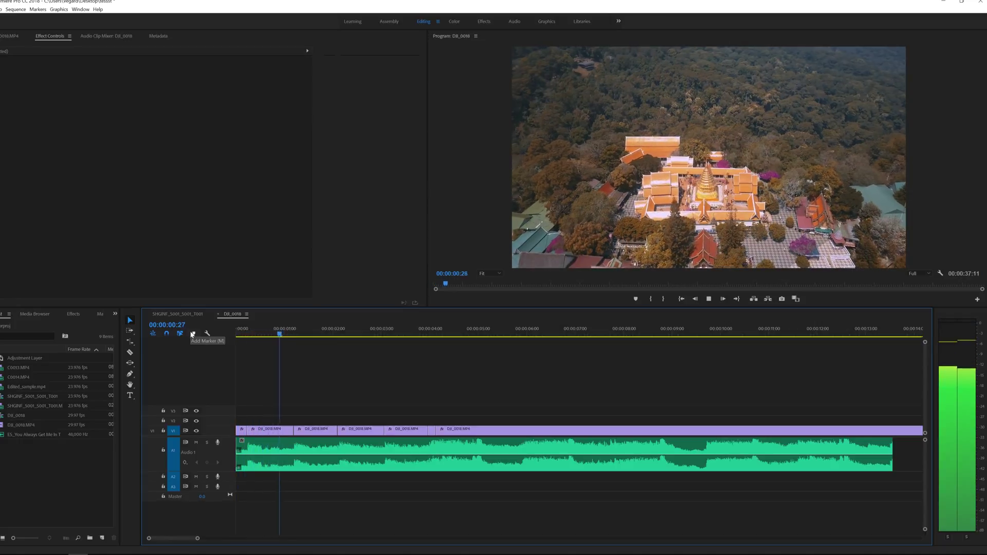